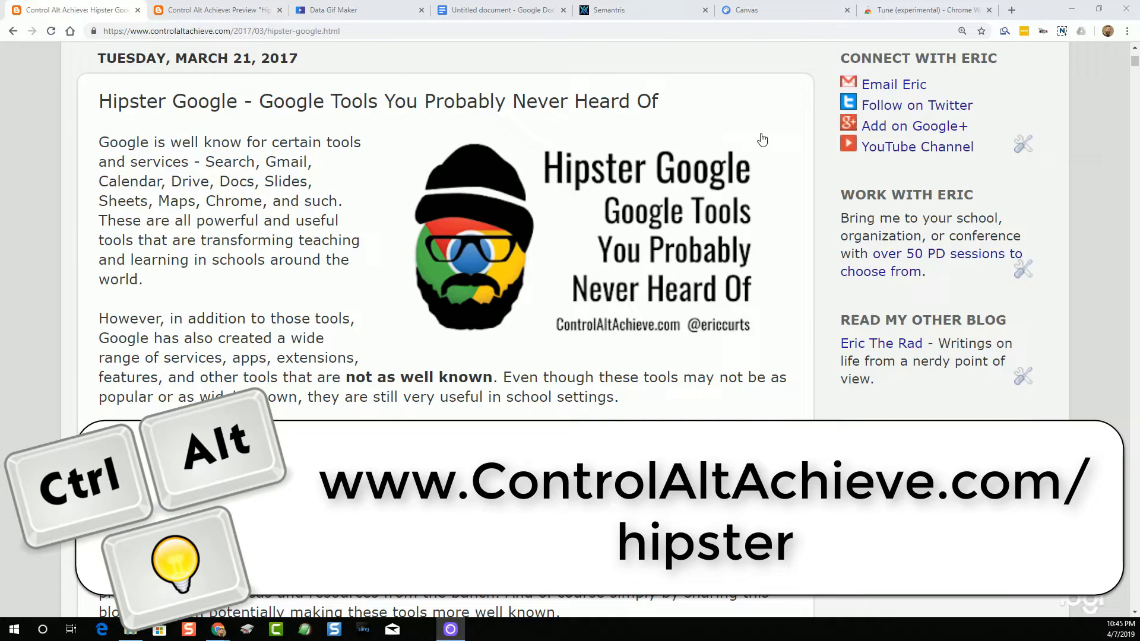
# - Read the Hipster Google 2 preview from Data GIF Maker through LIFE Tags and Talk to Books to Tour Creator
pyautogui.click(223, 11)
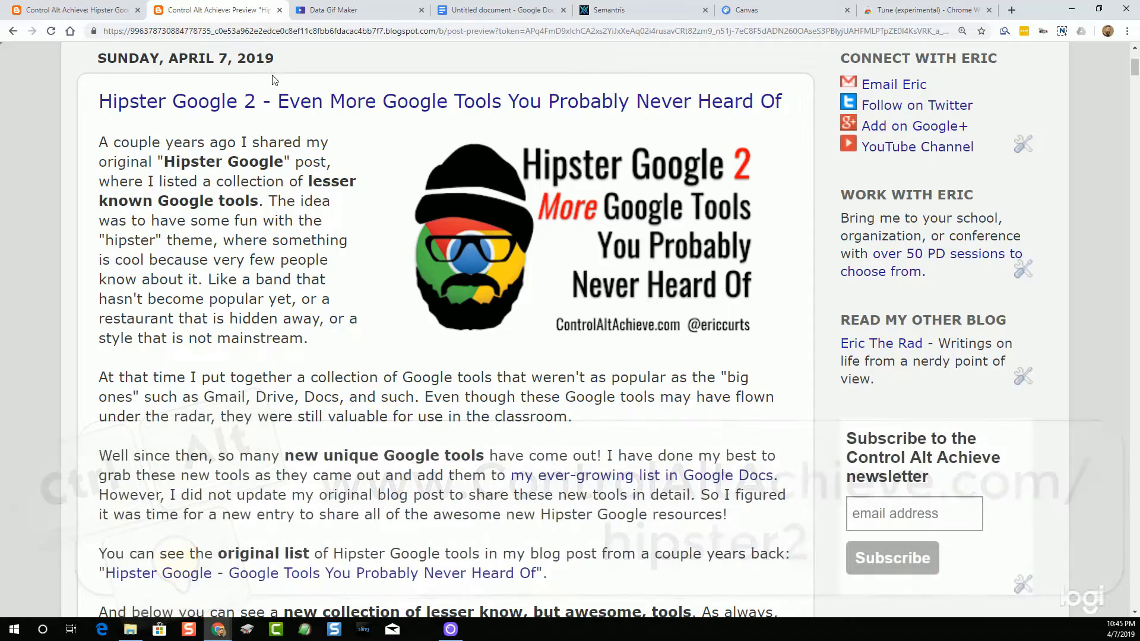
pyautogui.scroll(-3, 274, 84)
pyautogui.scroll(-6, 274, 85)
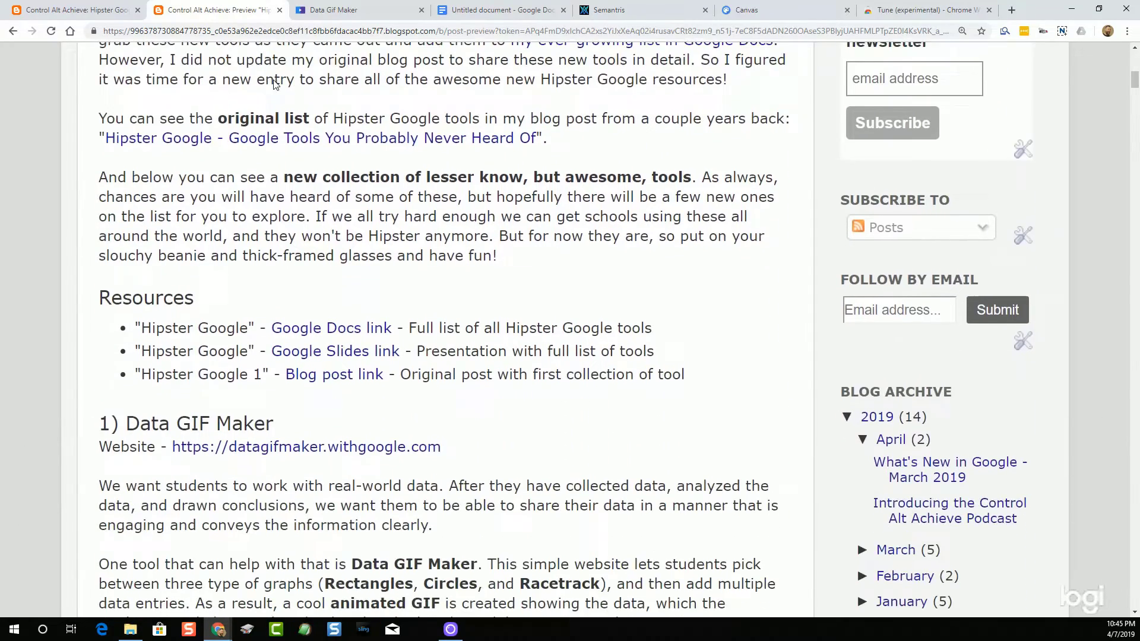
pyautogui.scroll(-5, 274, 85)
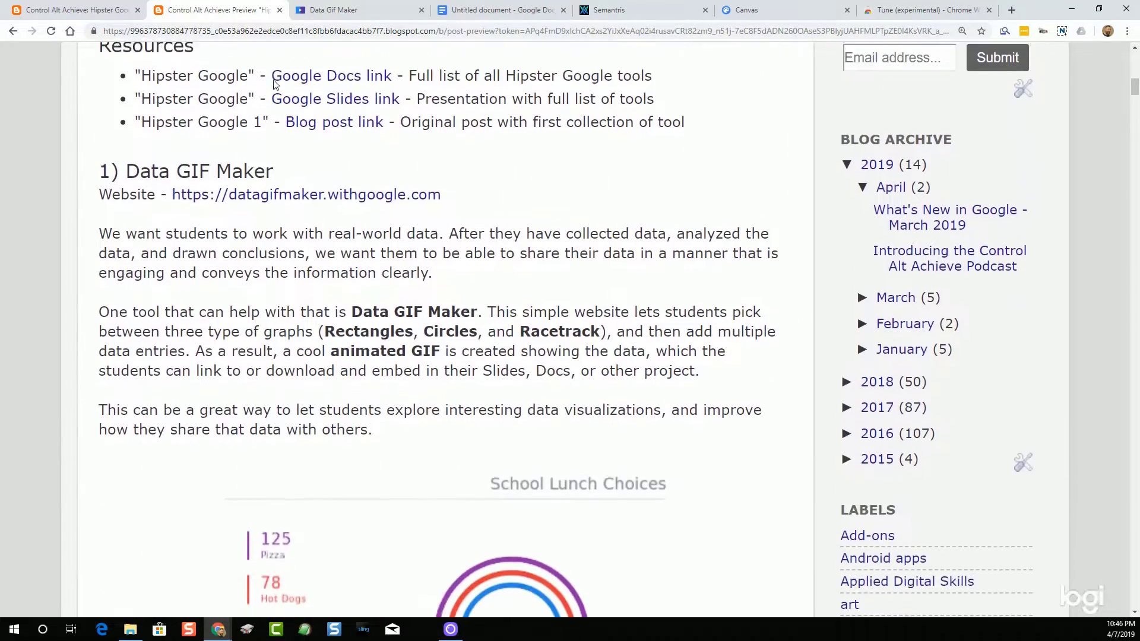
pyautogui.scroll(-4, 274, 84)
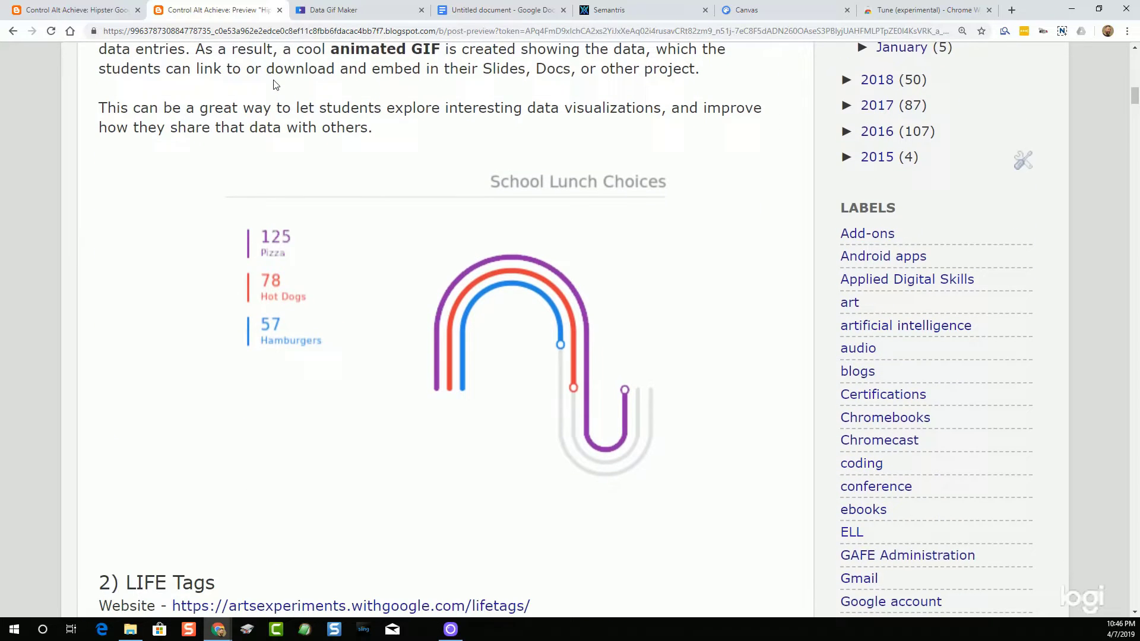
pyautogui.scroll(-5, 274, 84)
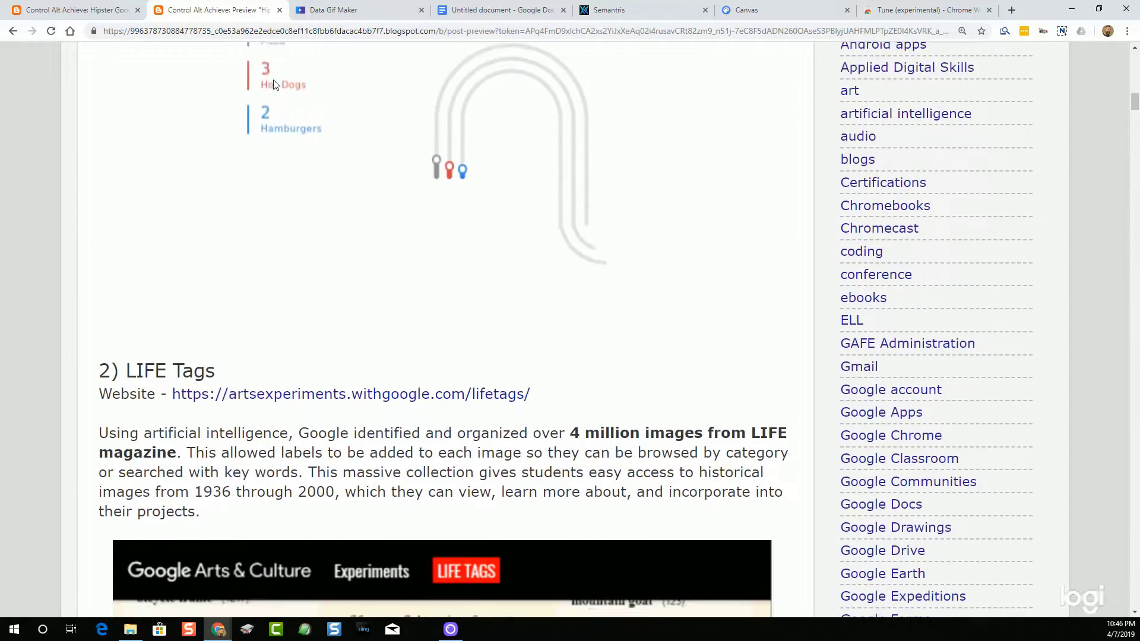
pyautogui.scroll(-4, 274, 84)
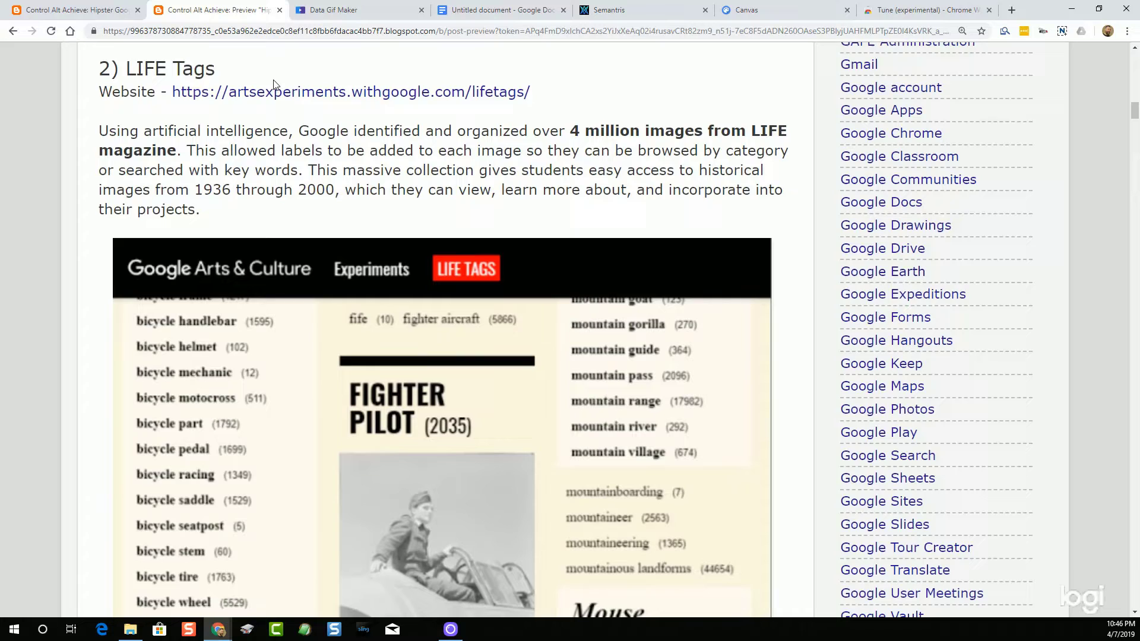
pyautogui.scroll(-6, 274, 85)
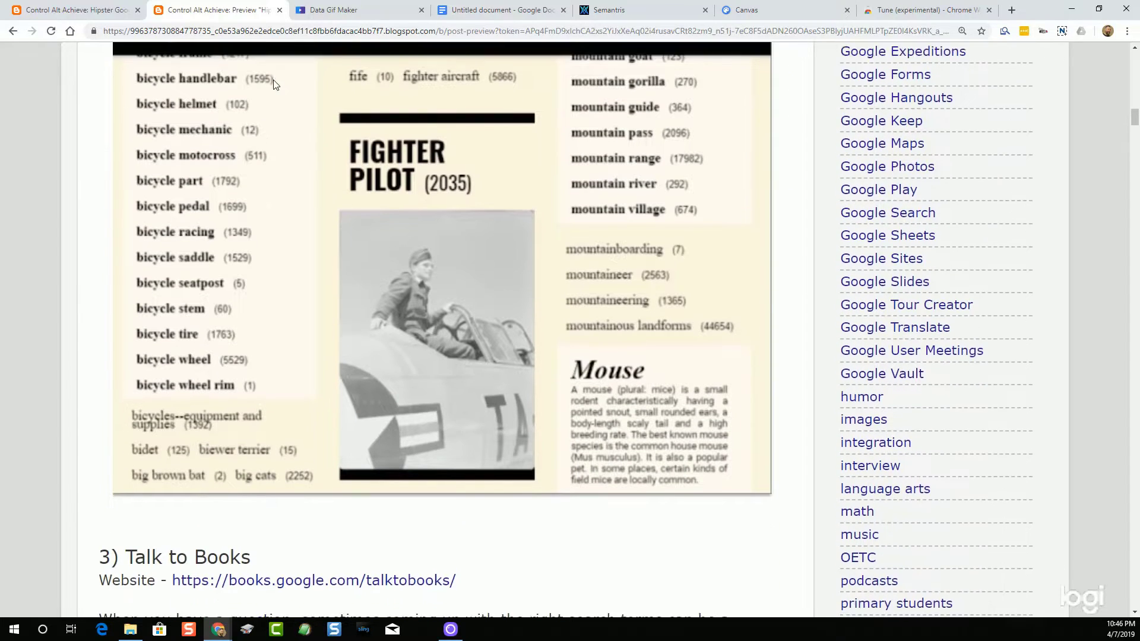
pyautogui.scroll(-1, 274, 85)
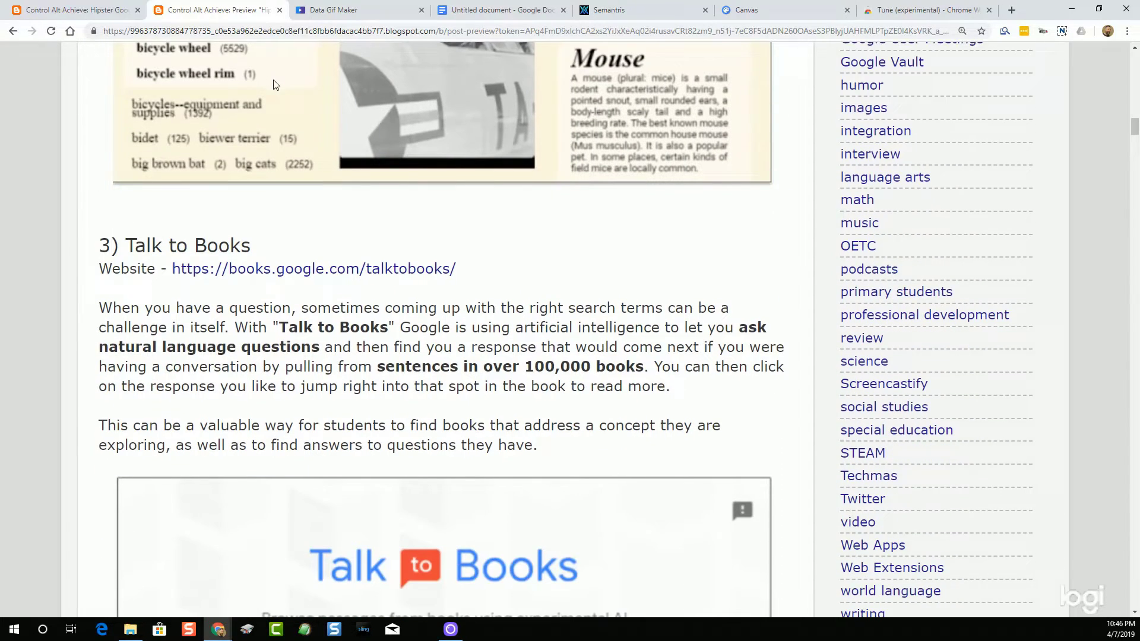
pyautogui.scroll(-2, 274, 84)
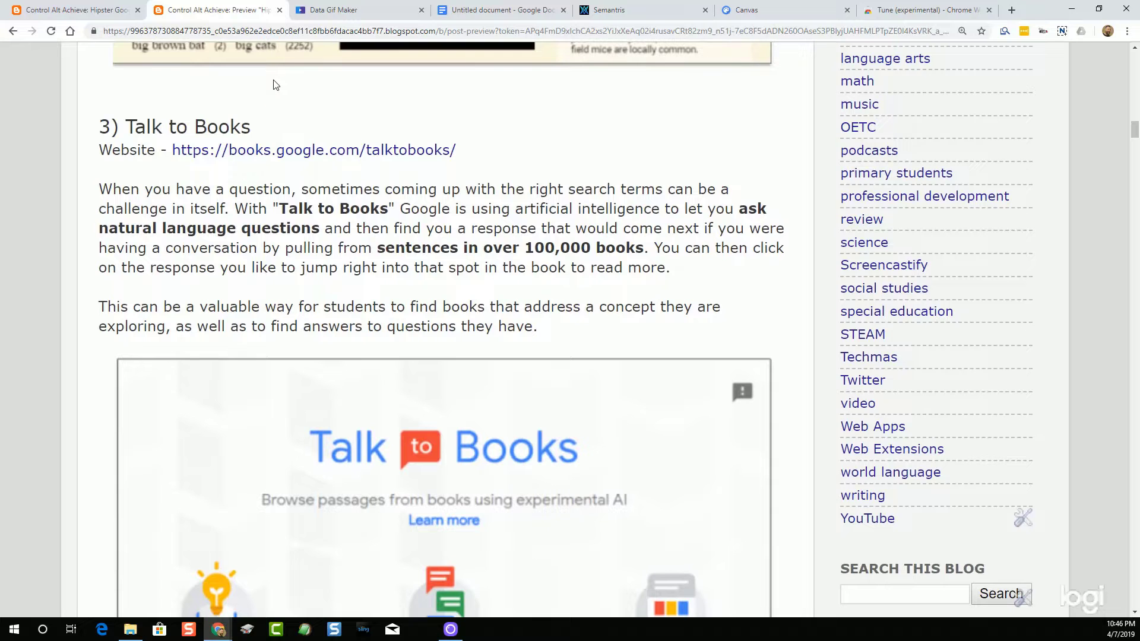
pyautogui.scroll(-2, 274, 84)
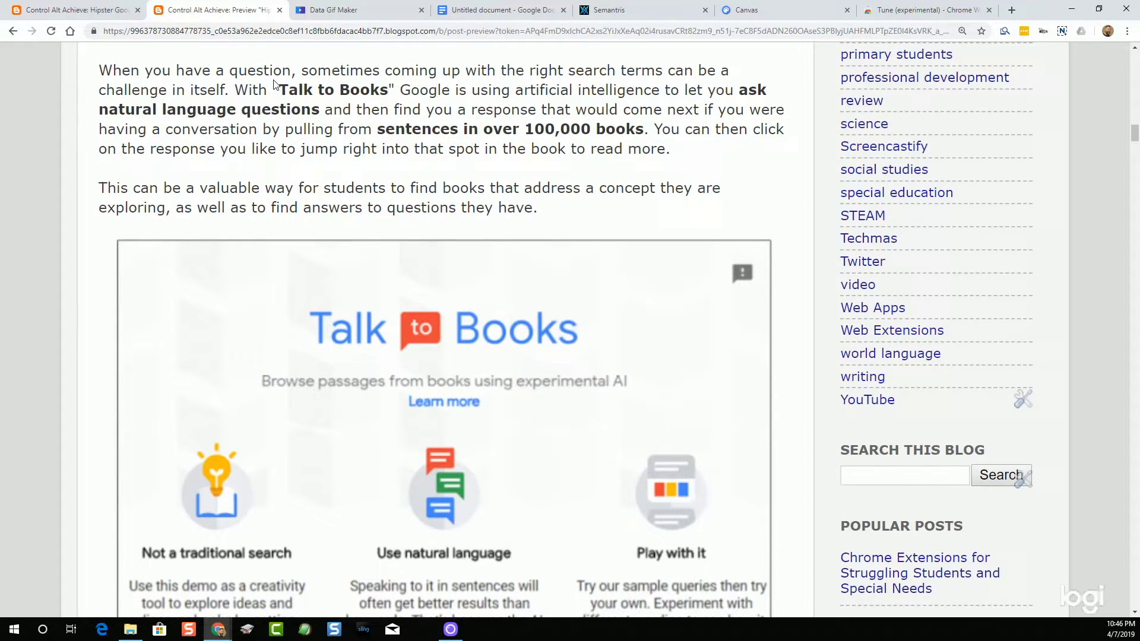
pyautogui.scroll(-2, 274, 85)
pyautogui.scroll(-2, 274, 84)
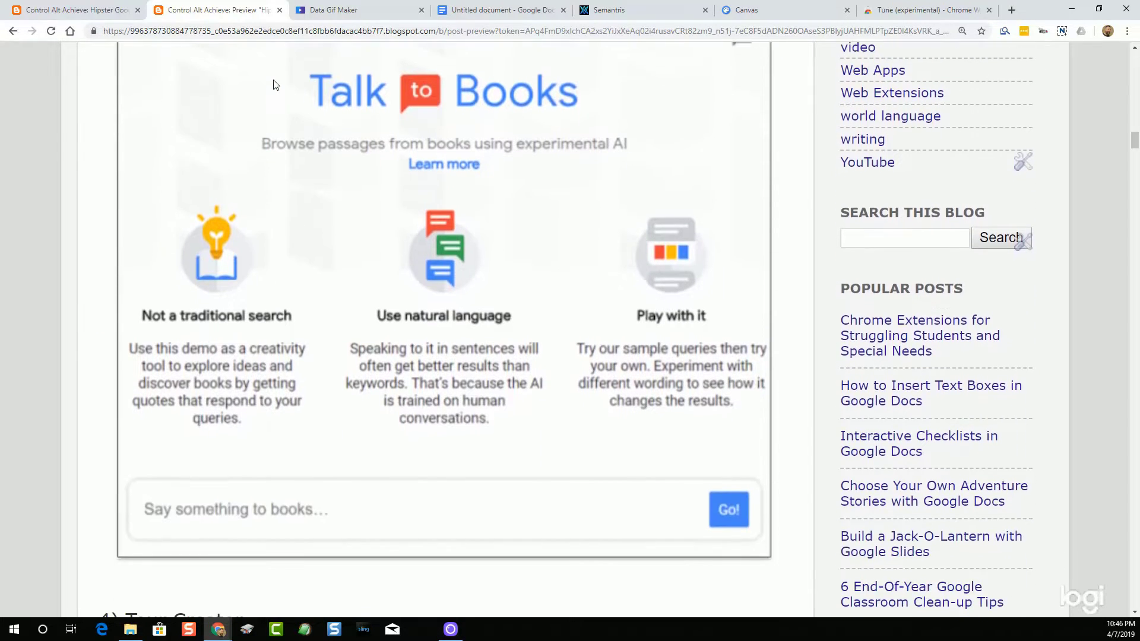
pyautogui.scroll(-8, 275, 84)
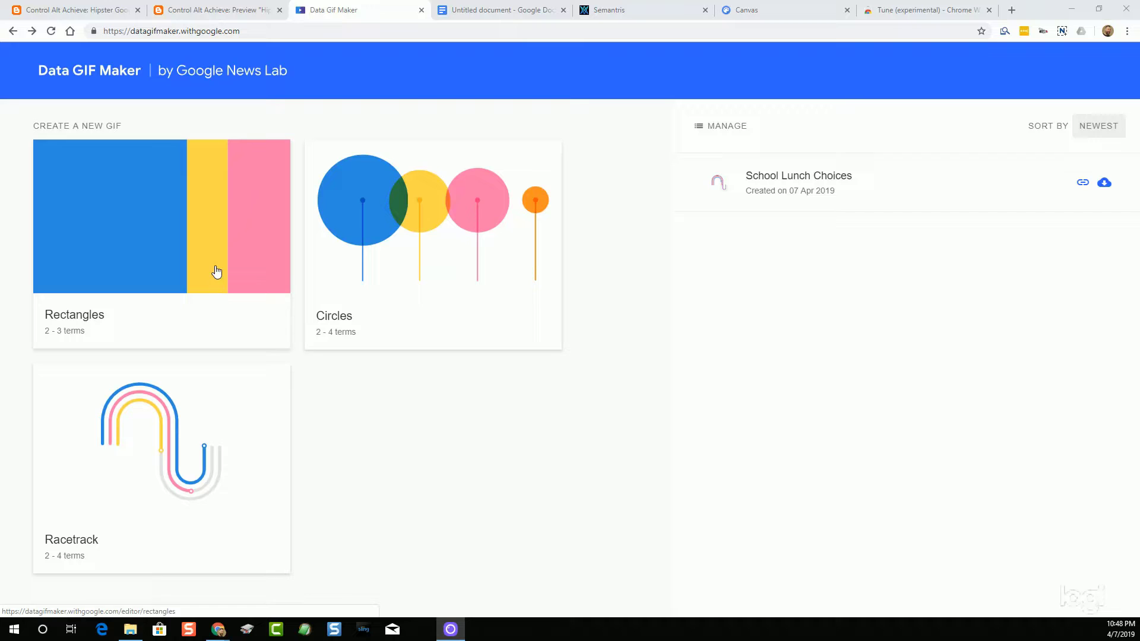
# - Make a Rectangles chart titled Phones with Android 63 and iOS 37, then preview its animation
pyautogui.click(202, 282)
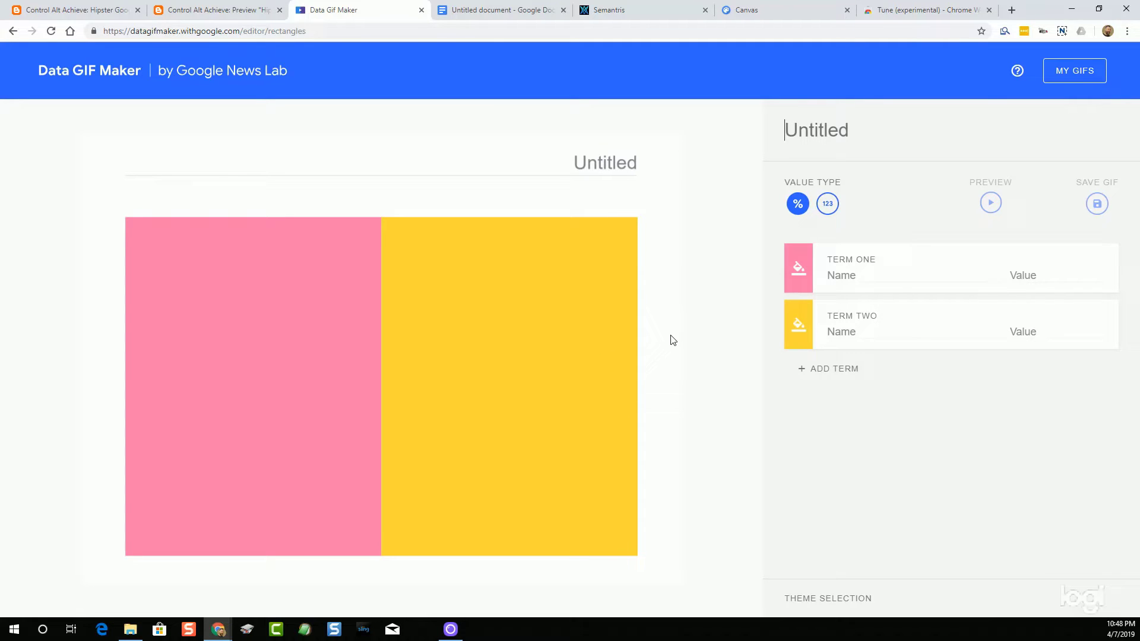
pyautogui.click(883, 282)
pyautogui.write('Android')
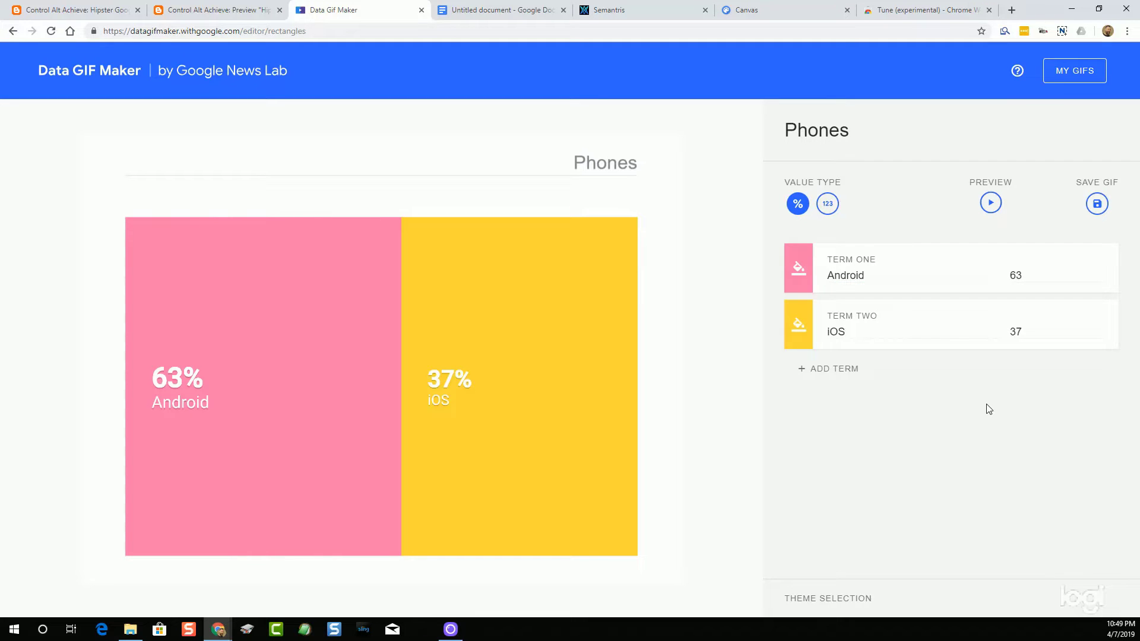
pyautogui.click(991, 204)
# - Look over the Tale of The Pig Monster template and its 'If you say' choices beside the Story Speaker sidebar
pyautogui.hotkey('ctrl', 'Tab')
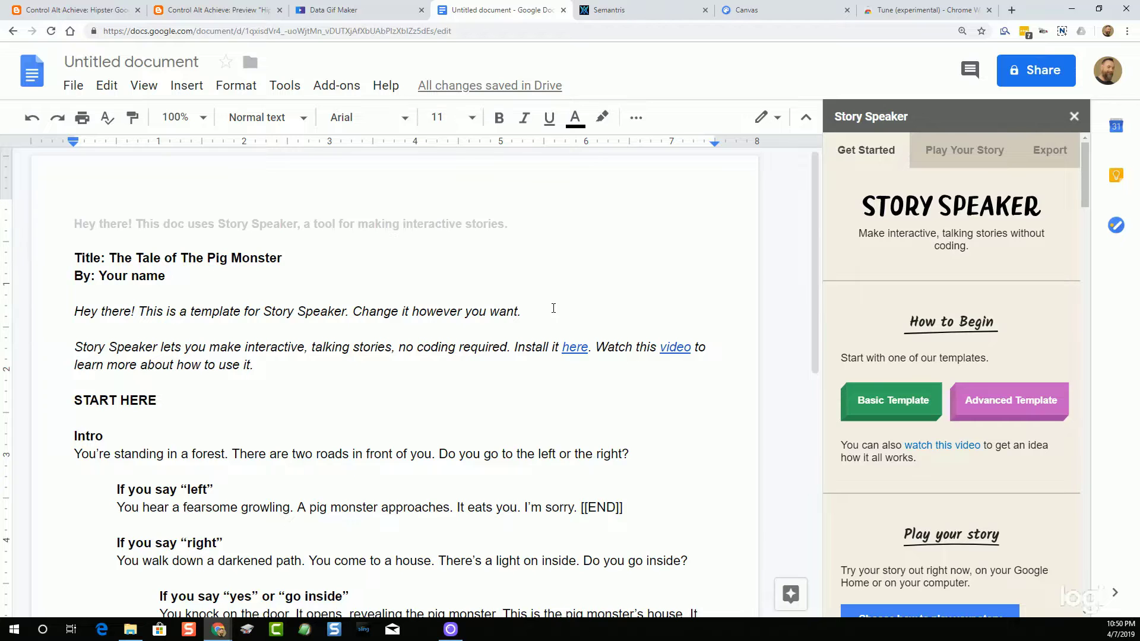
pyautogui.scroll(-3, 553, 307)
pyautogui.scroll(-4, 553, 308)
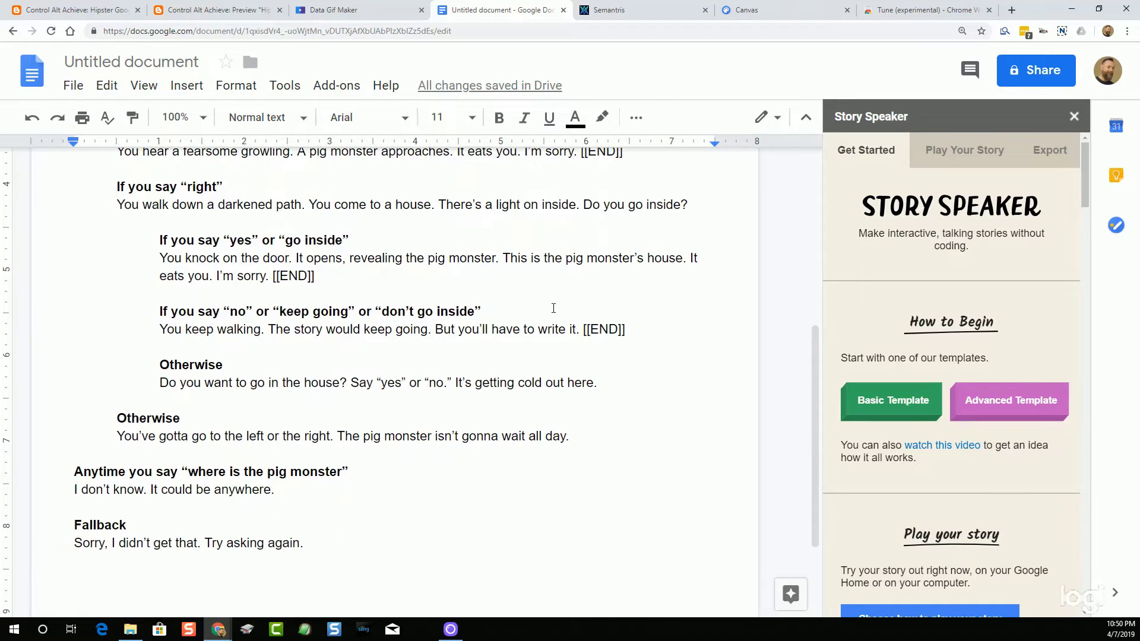
pyautogui.scroll(-3, 553, 308)
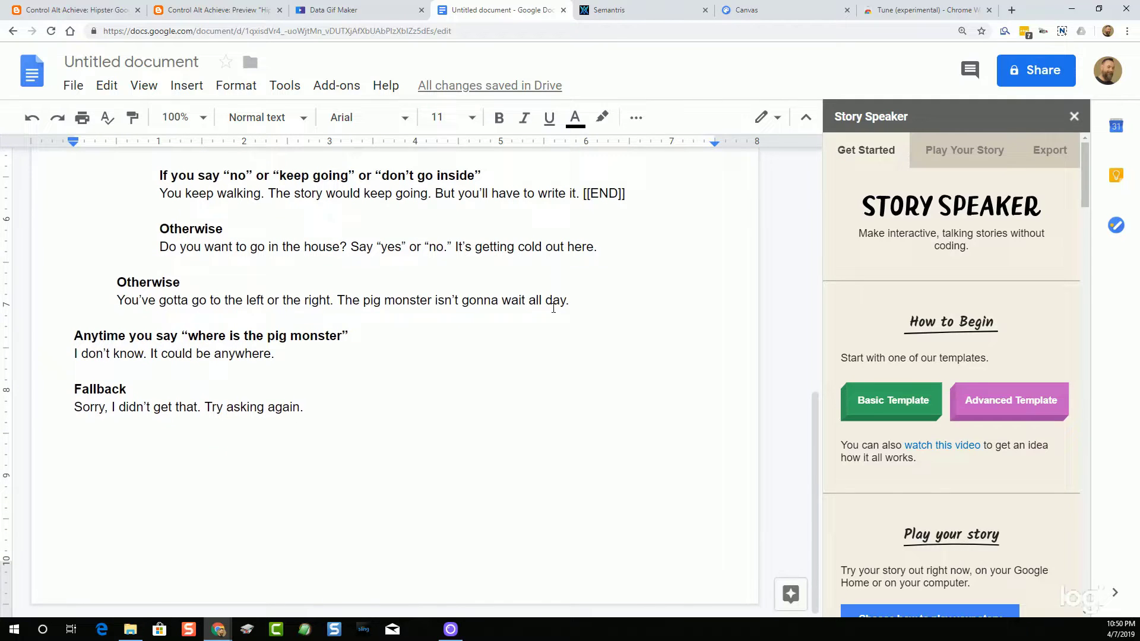
pyautogui.scroll(10, 553, 308)
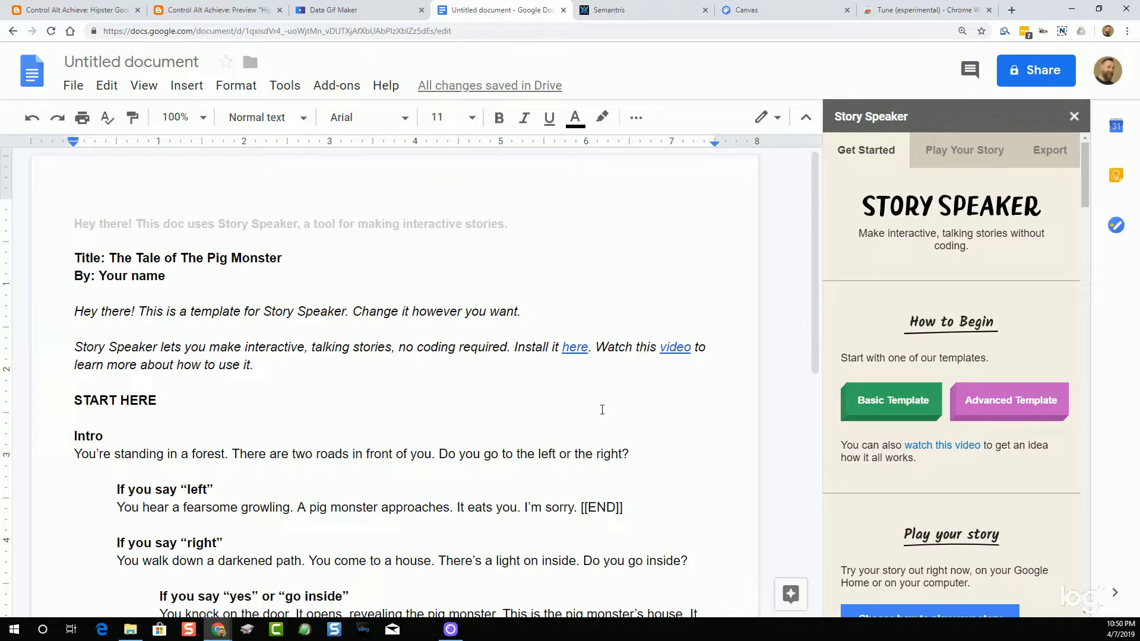
# - Play the Pig Monster story from Story Speaker's Play Your Story tab
pyautogui.click(963, 155)
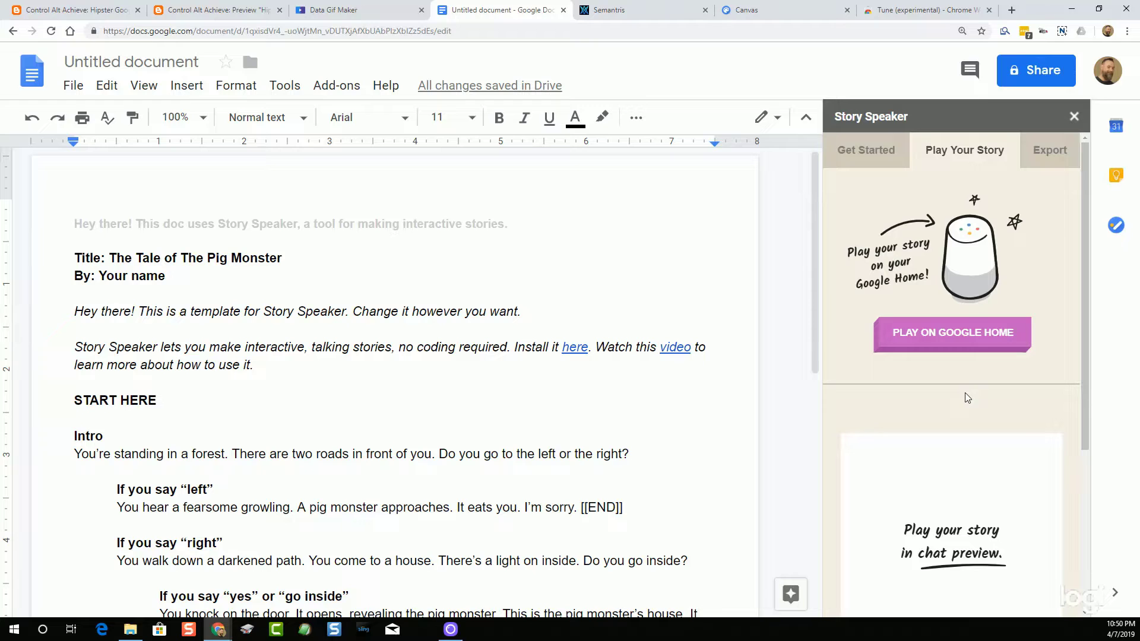
pyautogui.scroll(-4, 965, 394)
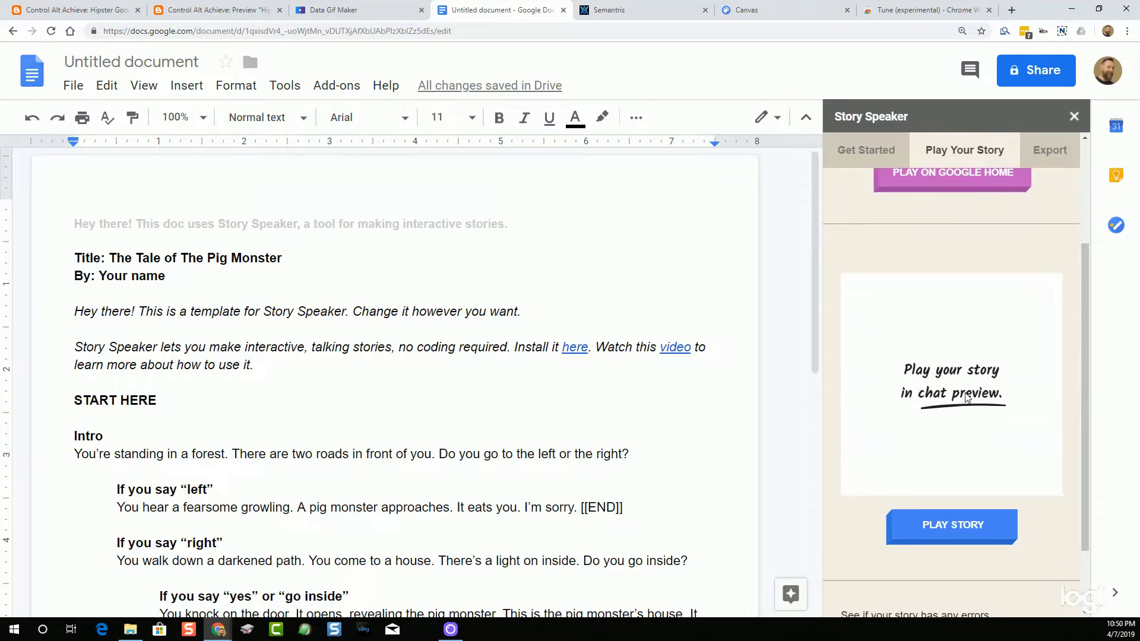
pyautogui.click(962, 438)
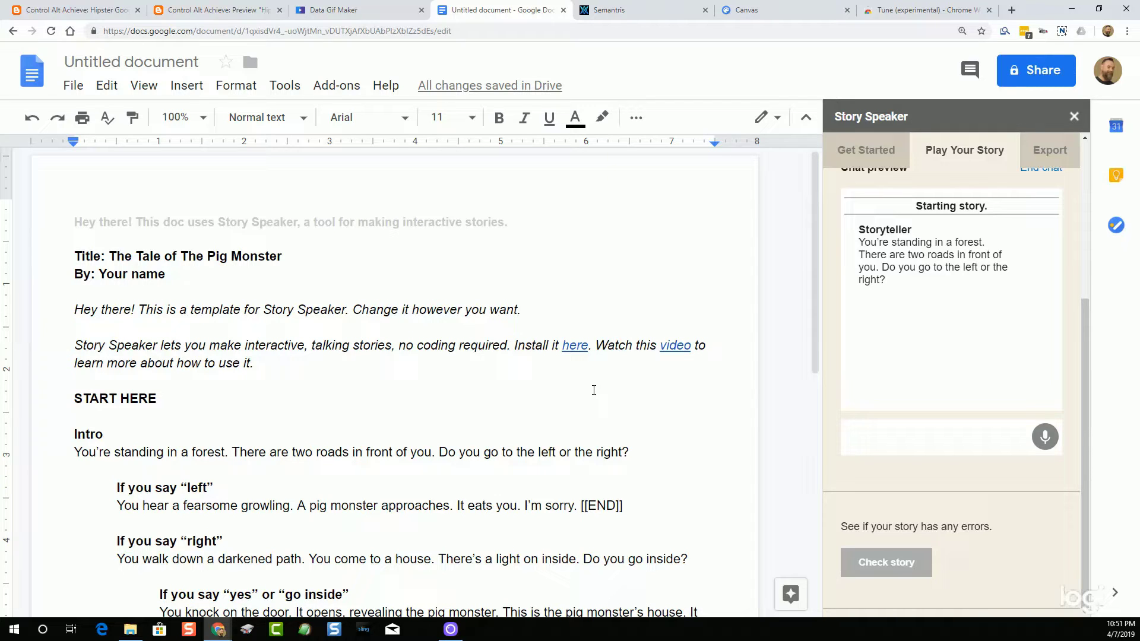
# - Submit the clue 'bike' in Semantris Blocks to clear related word blocks
pyautogui.hotkey('ctrl', 'Tab')
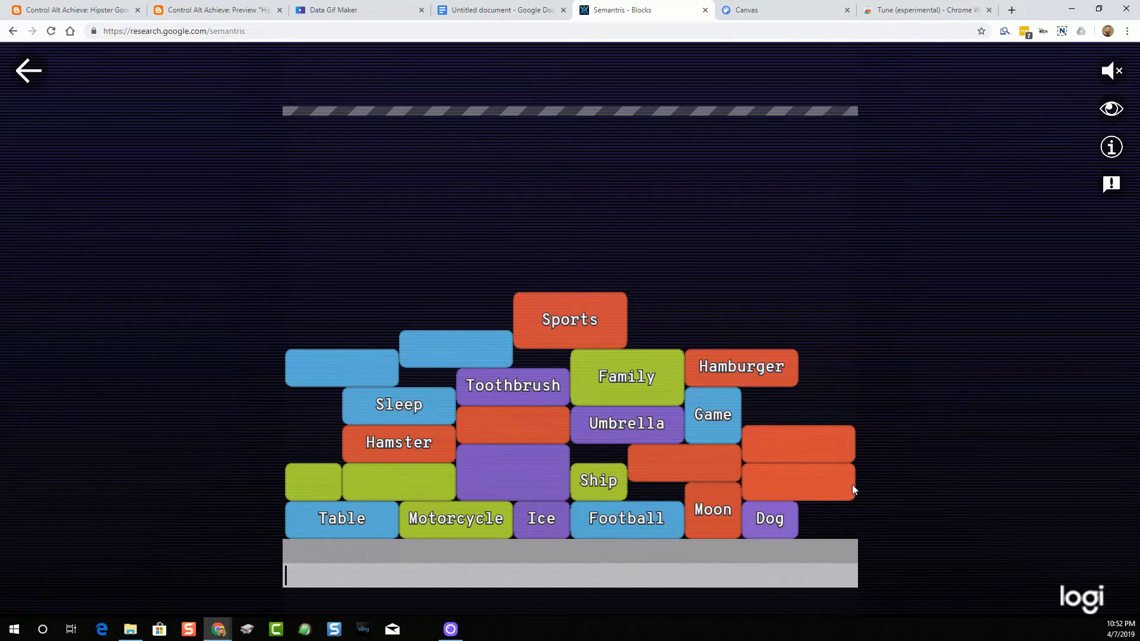
pyautogui.write('bike')
pyautogui.press('Return')
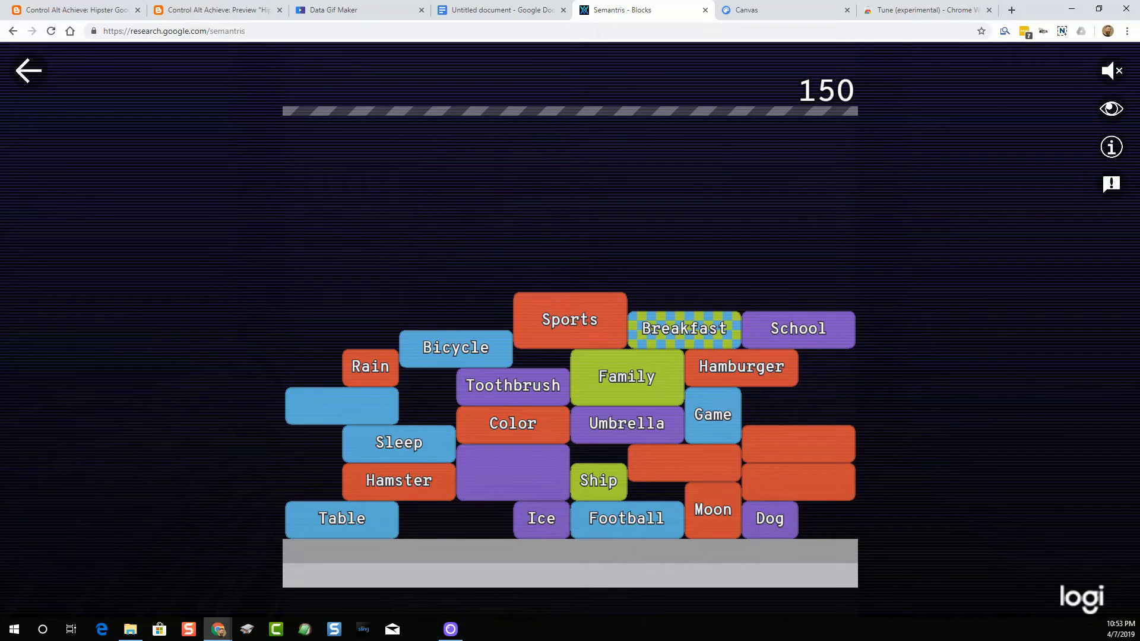
# - Try the pencil, pen, marker, chalk and eraser-pencil tools in Chrome Canvas, settling on the marker
pyautogui.hotkey('ctrl', 'Tab')
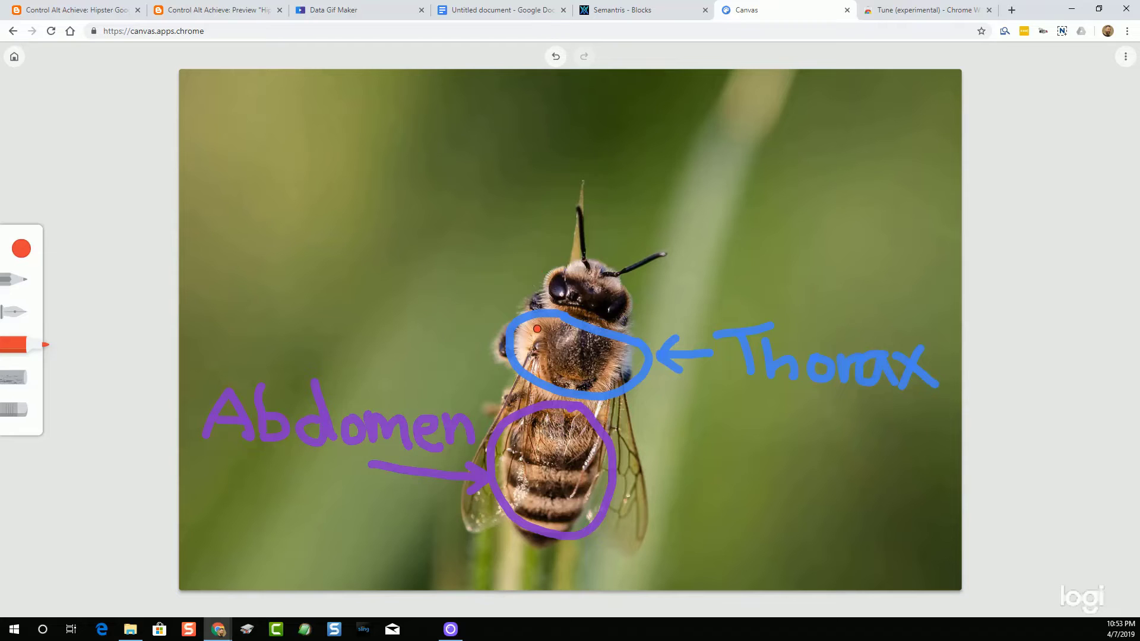
pyautogui.click(22, 281)
pyautogui.click(19, 317)
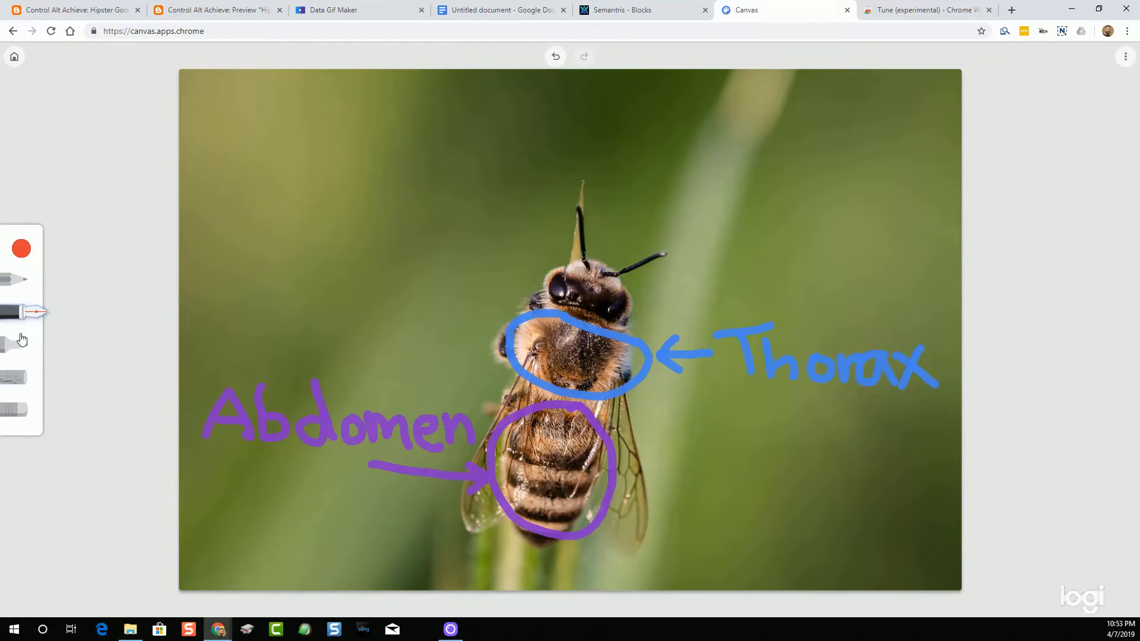
pyautogui.click(21, 344)
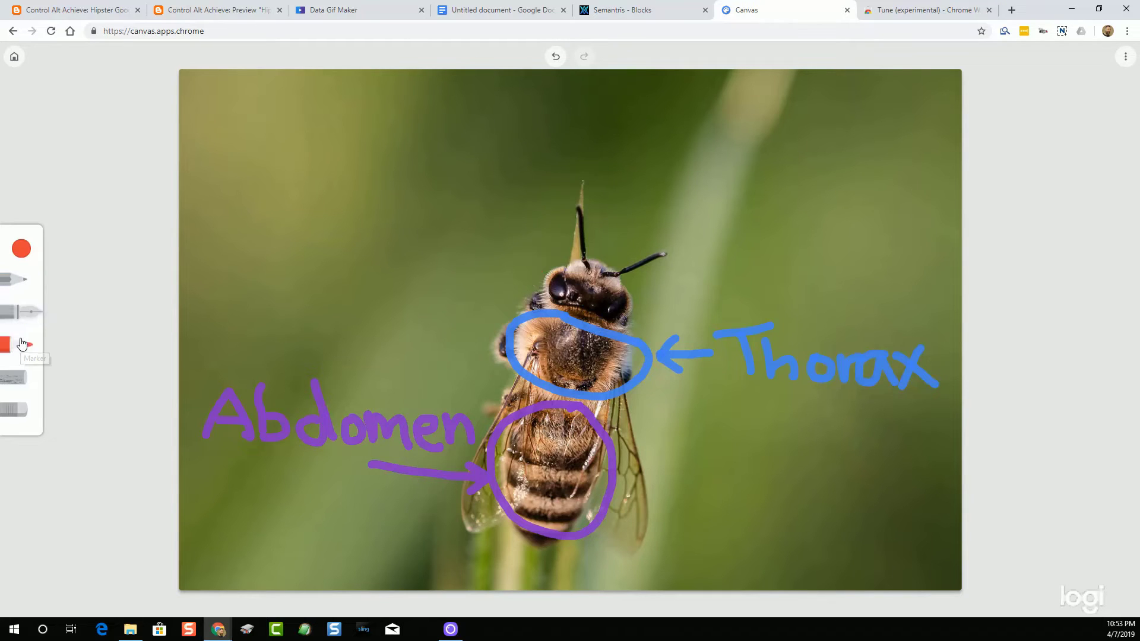
pyautogui.click(26, 379)
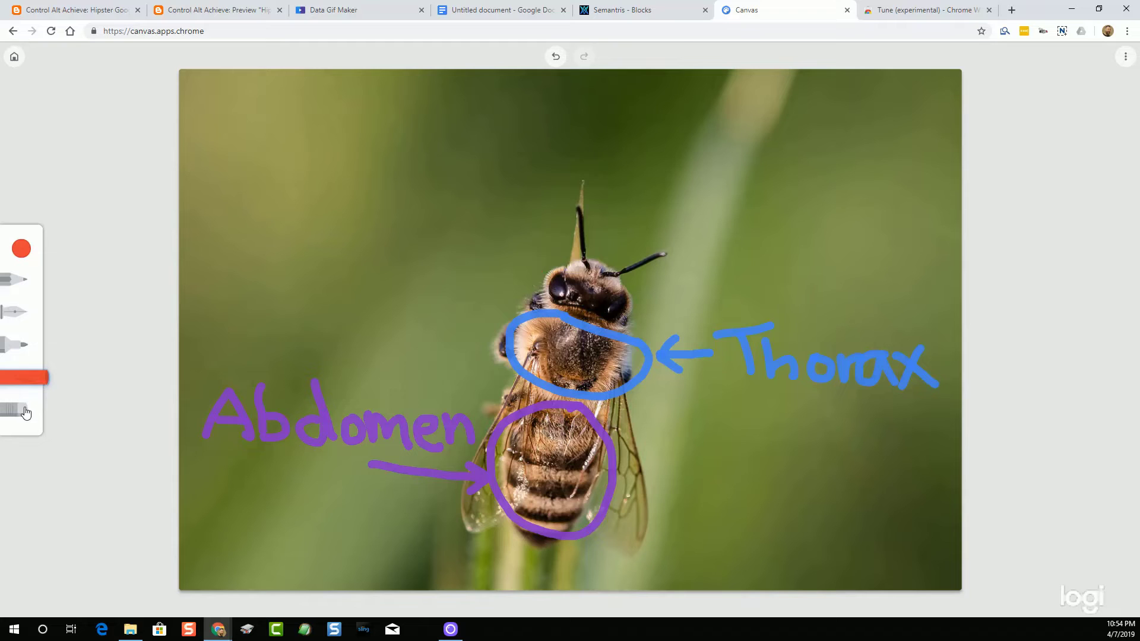
pyautogui.click(27, 410)
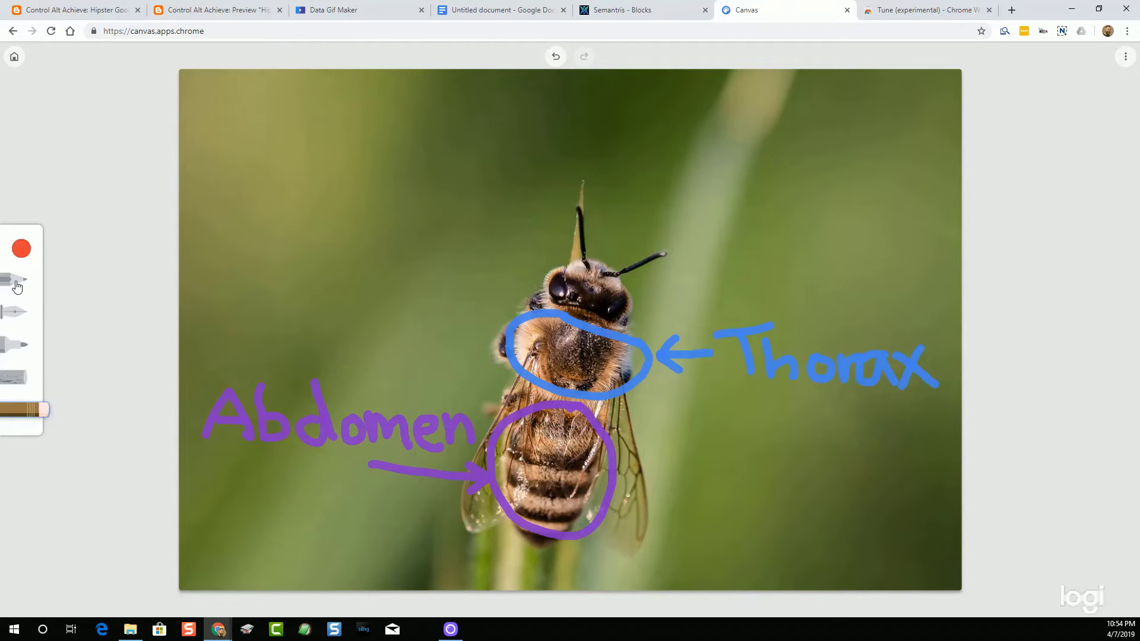
pyautogui.click(19, 344)
# - Pick red and draw an arrow from the word Head to the bee's head
pyautogui.click(20, 251)
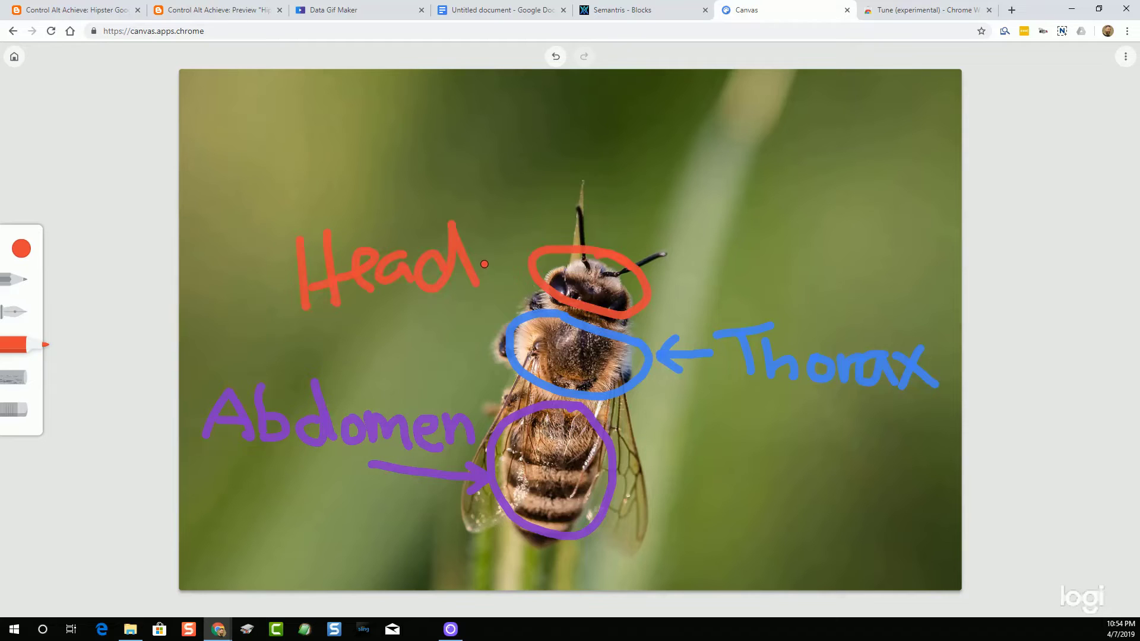
pyautogui.moveTo(479, 269)
pyautogui.mouseDown()
pyautogui.moveTo(527, 268)
pyautogui.moveTo(515, 283)
pyautogui.mouseUp()
pyautogui.hotkey('ctrl', 'Tab')
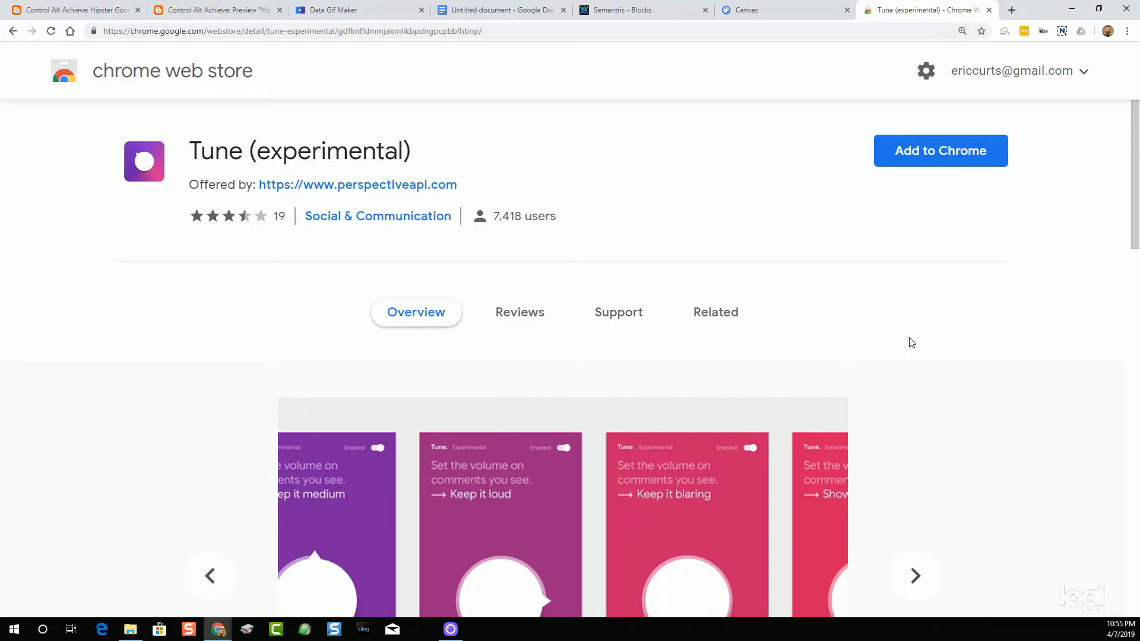
pyautogui.scroll(-3, 911, 343)
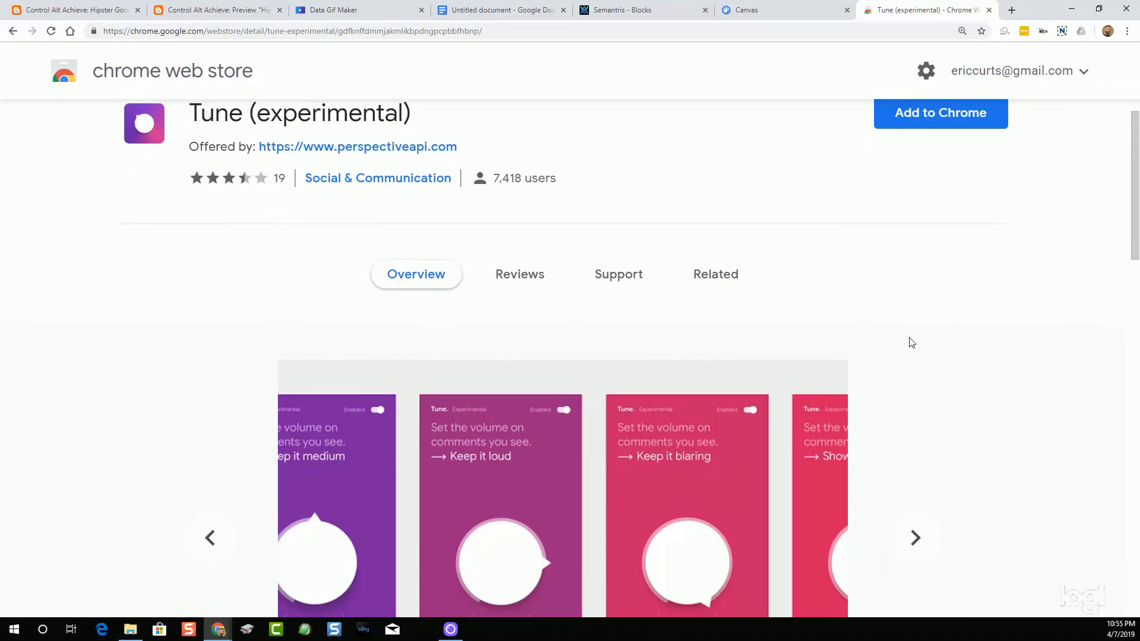
pyautogui.scroll(-1, 911, 342)
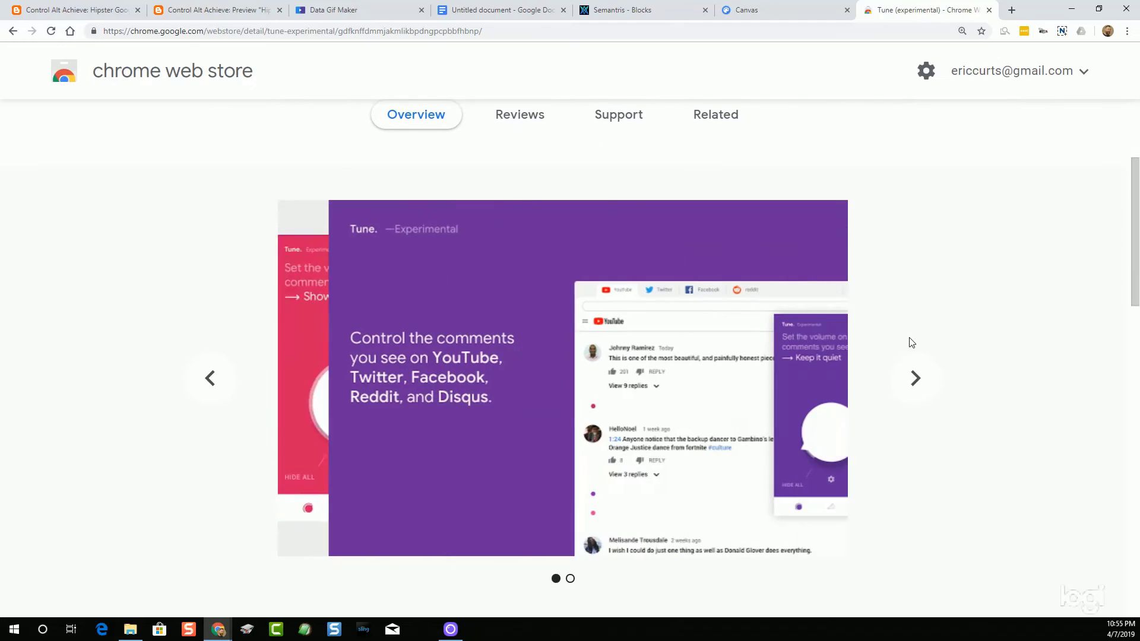